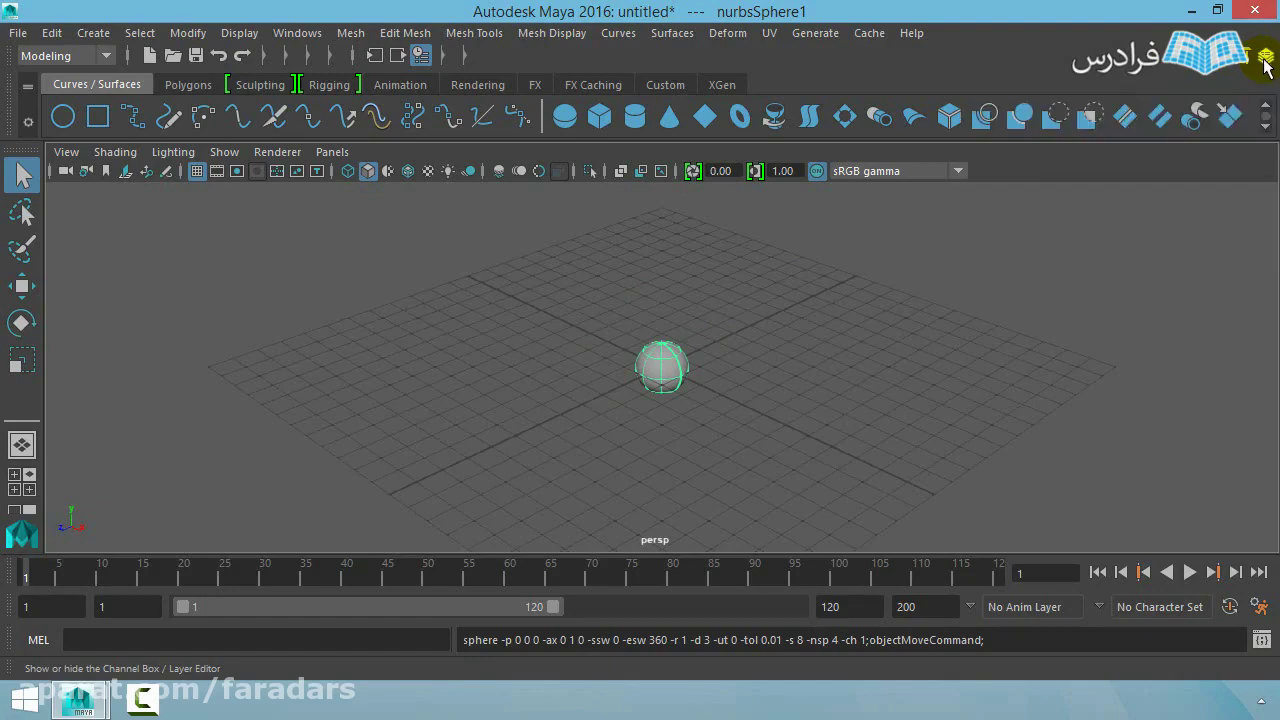
- Show the Channel Box and set the sphere's Translate X to 3.005
left_click(1263, 61)
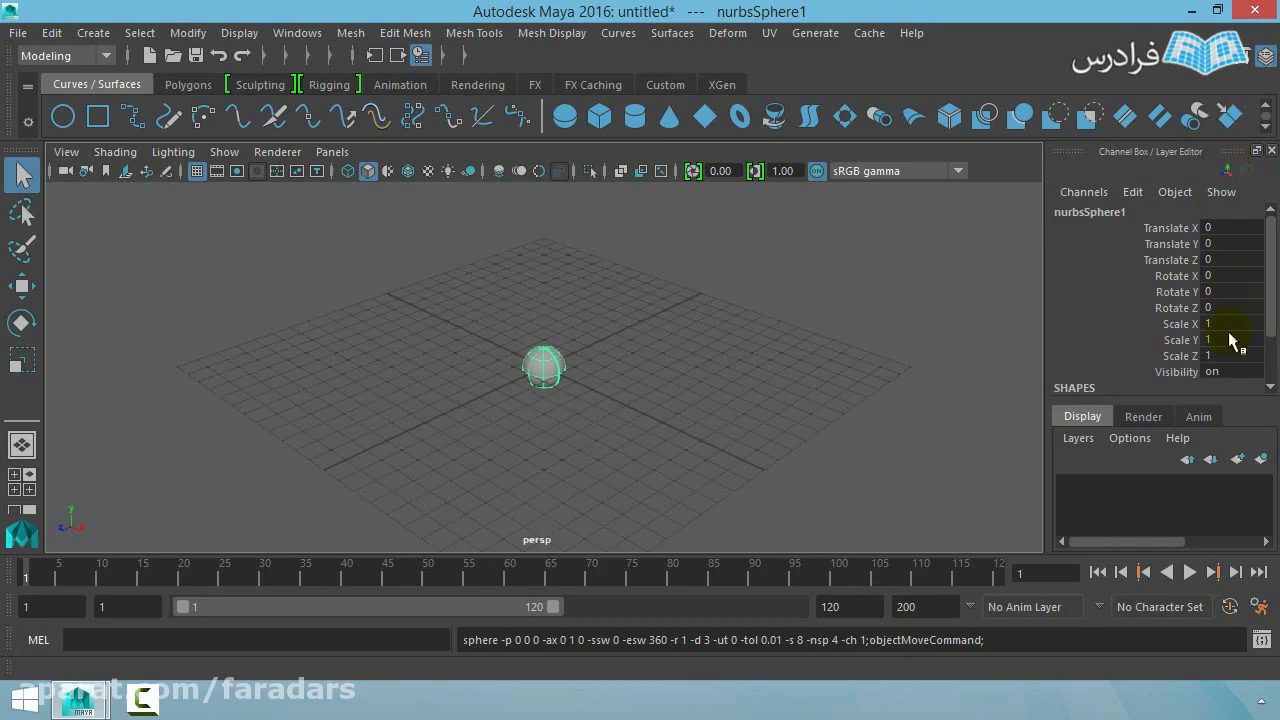
left_click(561, 399)
left_click(1228, 228)
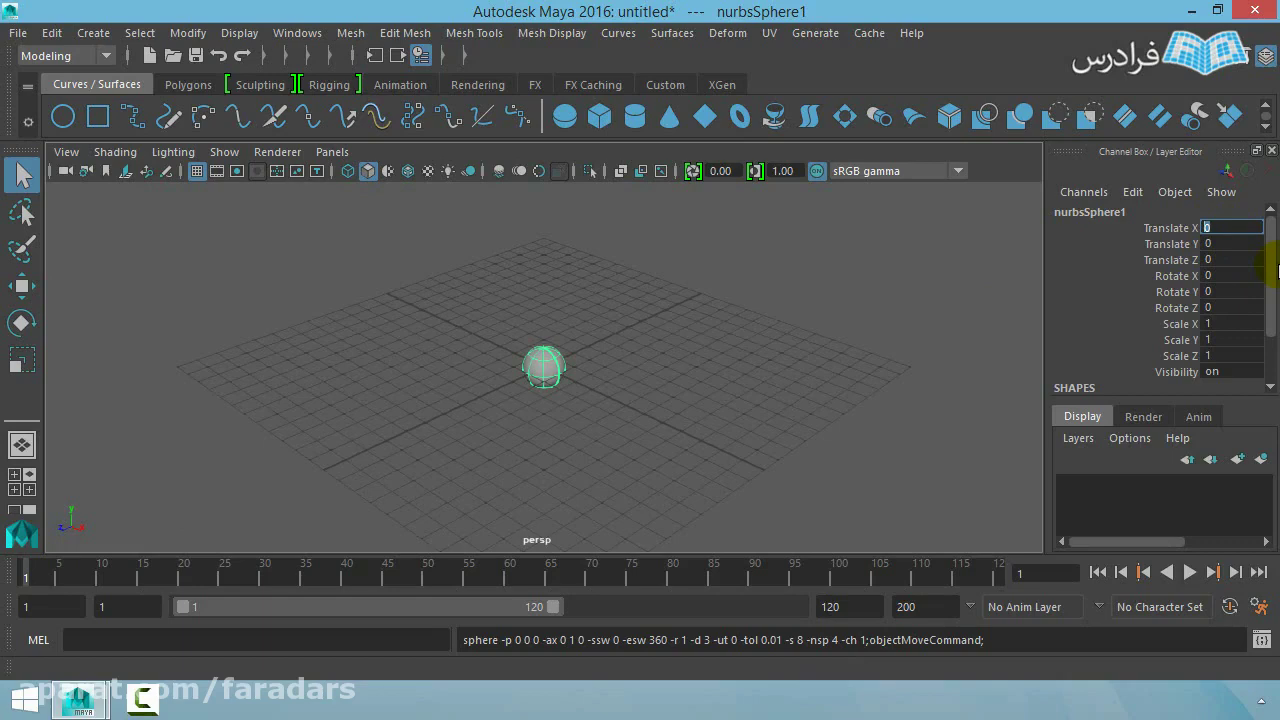
type("3.005")
key("Return")
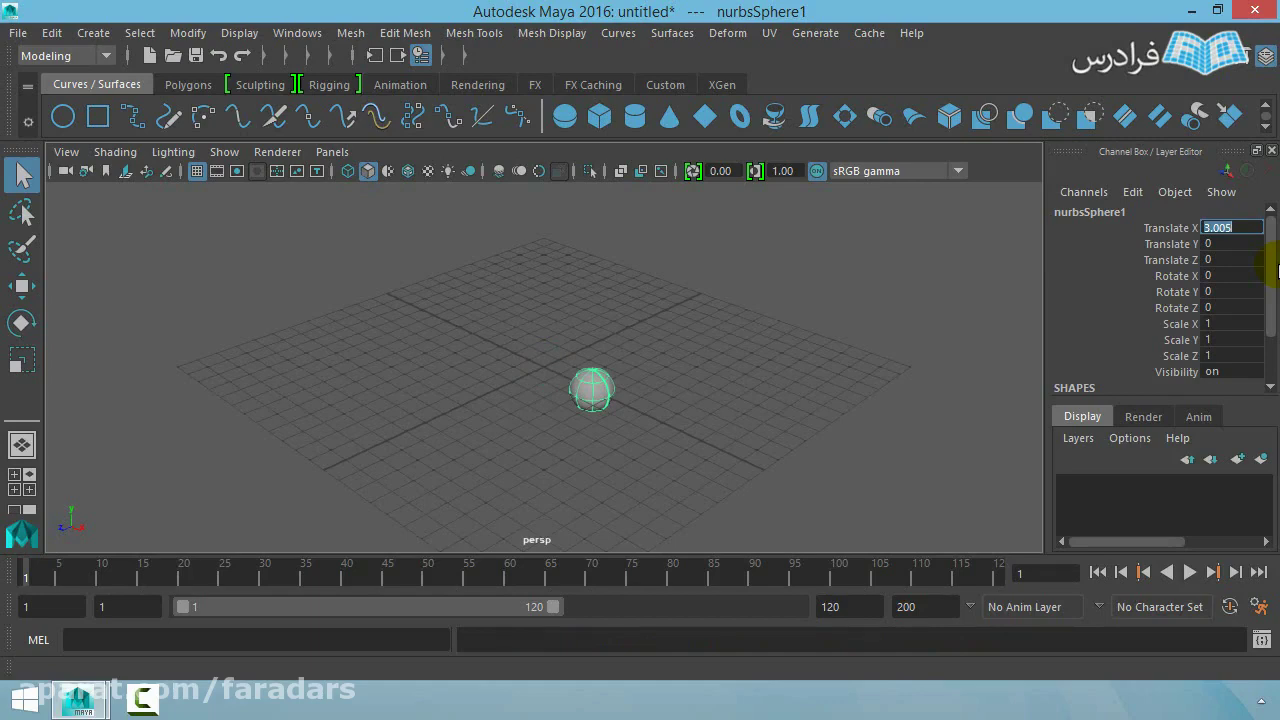
- Set the sphere's Translate Z to -9.658 and its Translate Y to 6.569
left_click(1233, 246)
left_click(1233, 260)
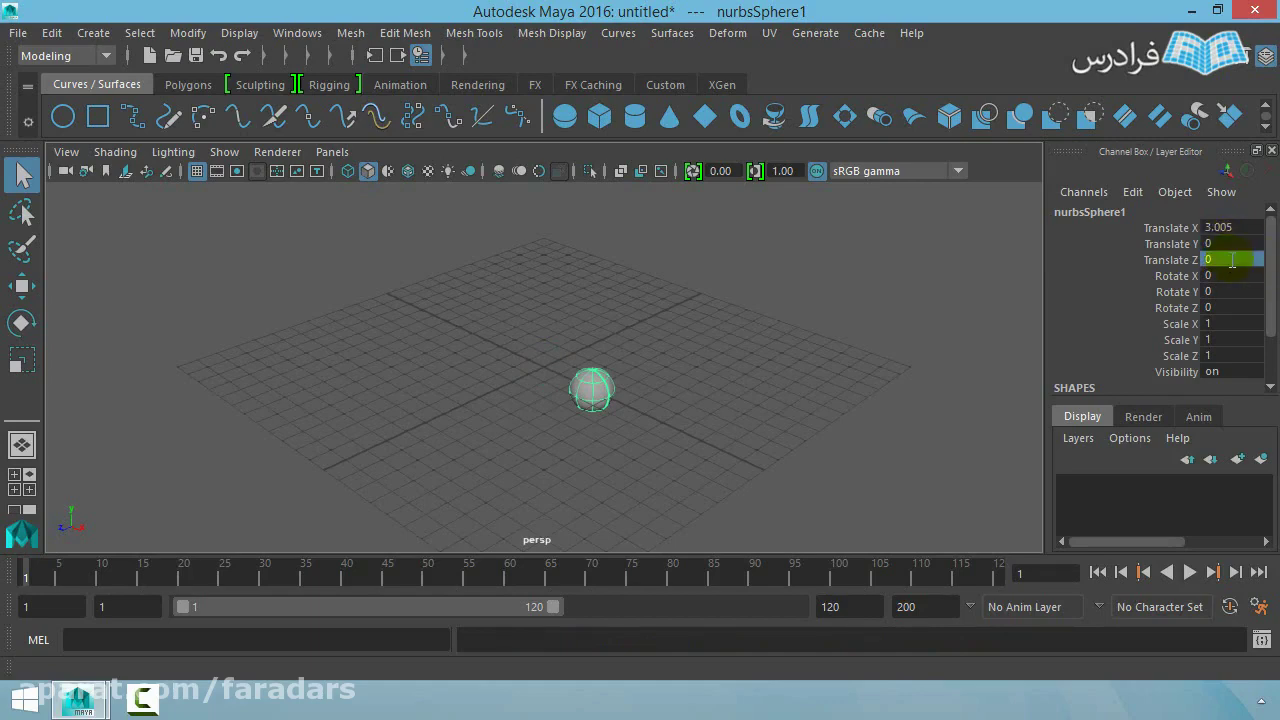
left_click(1233, 260)
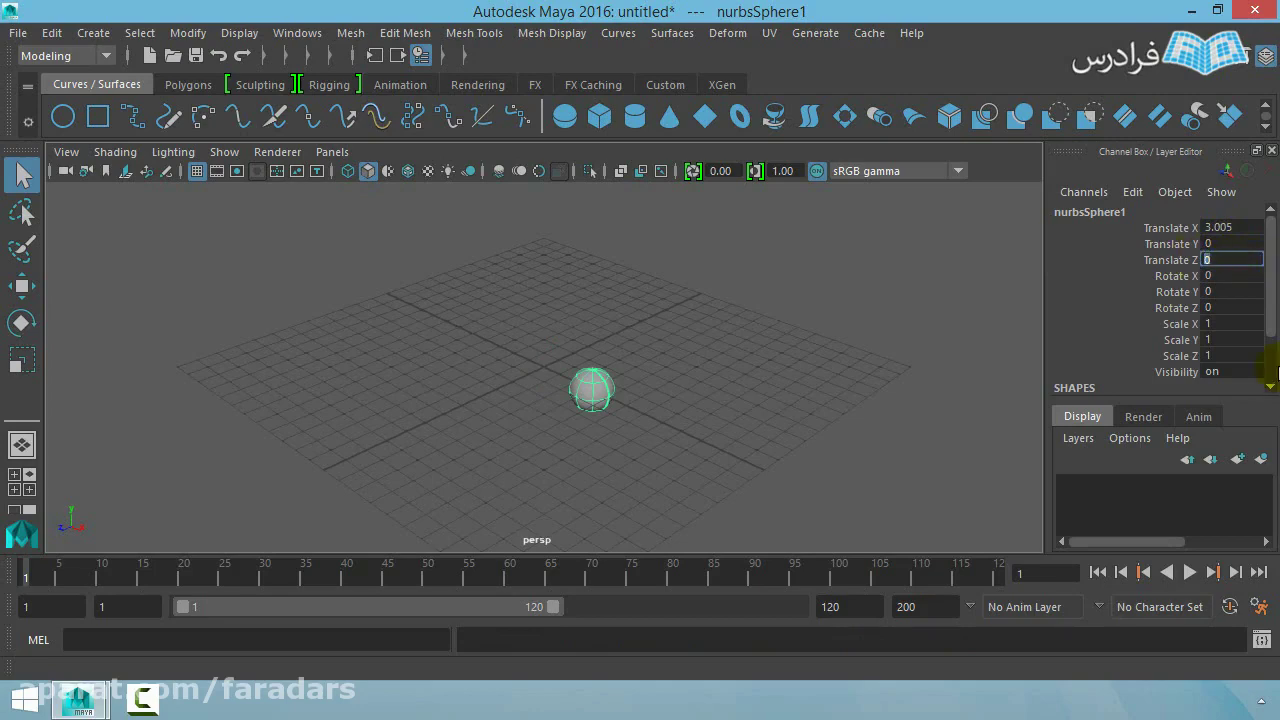
type("-9.658")
key("Return")
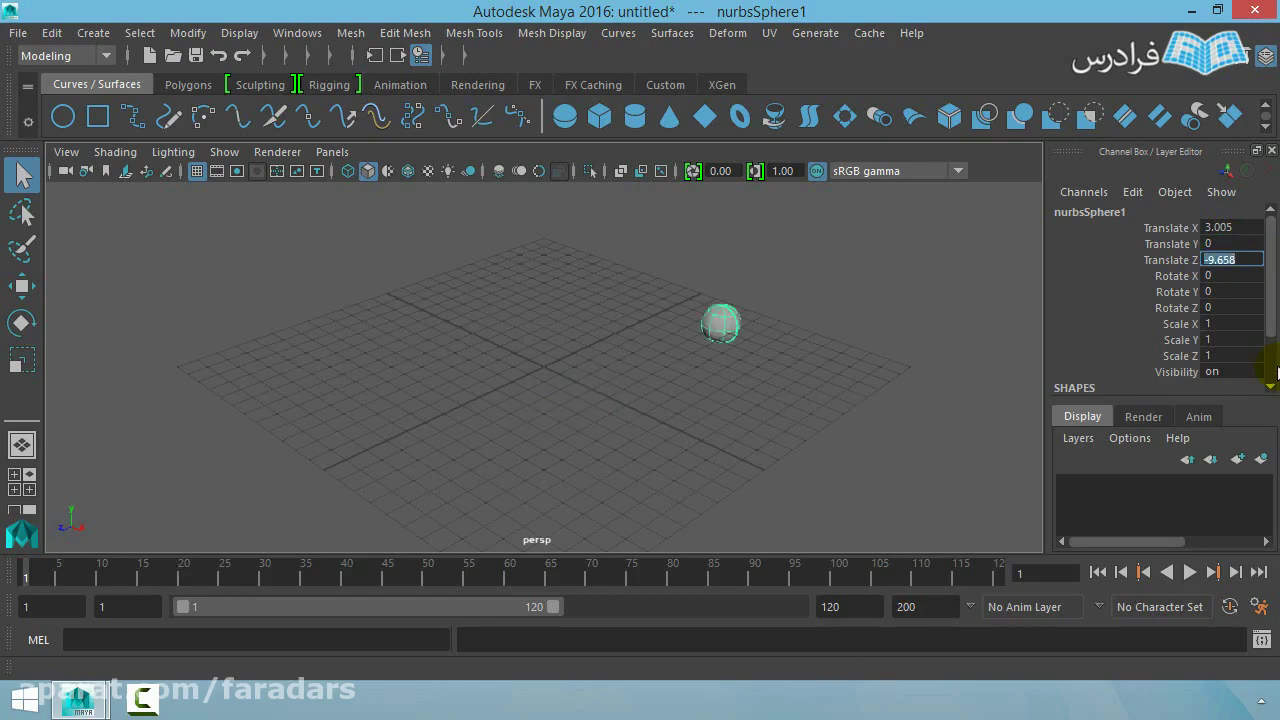
left_click(1238, 243)
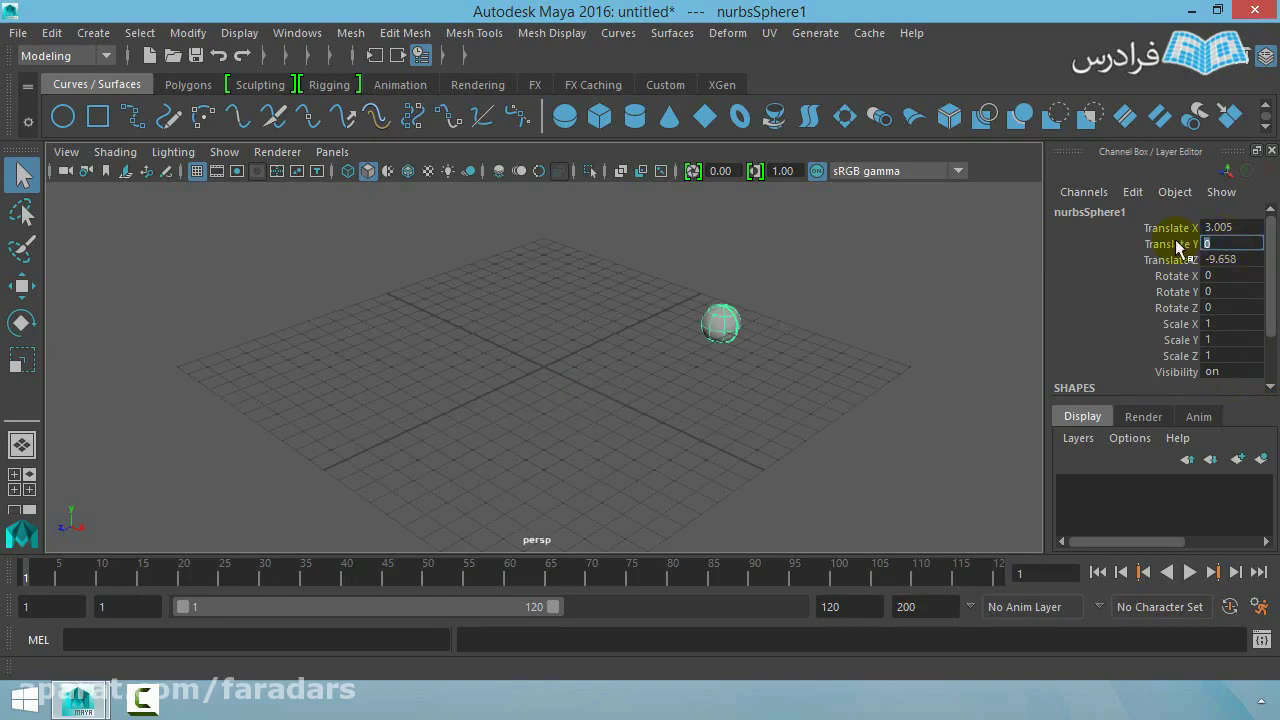
type("6.569")
key("Return")
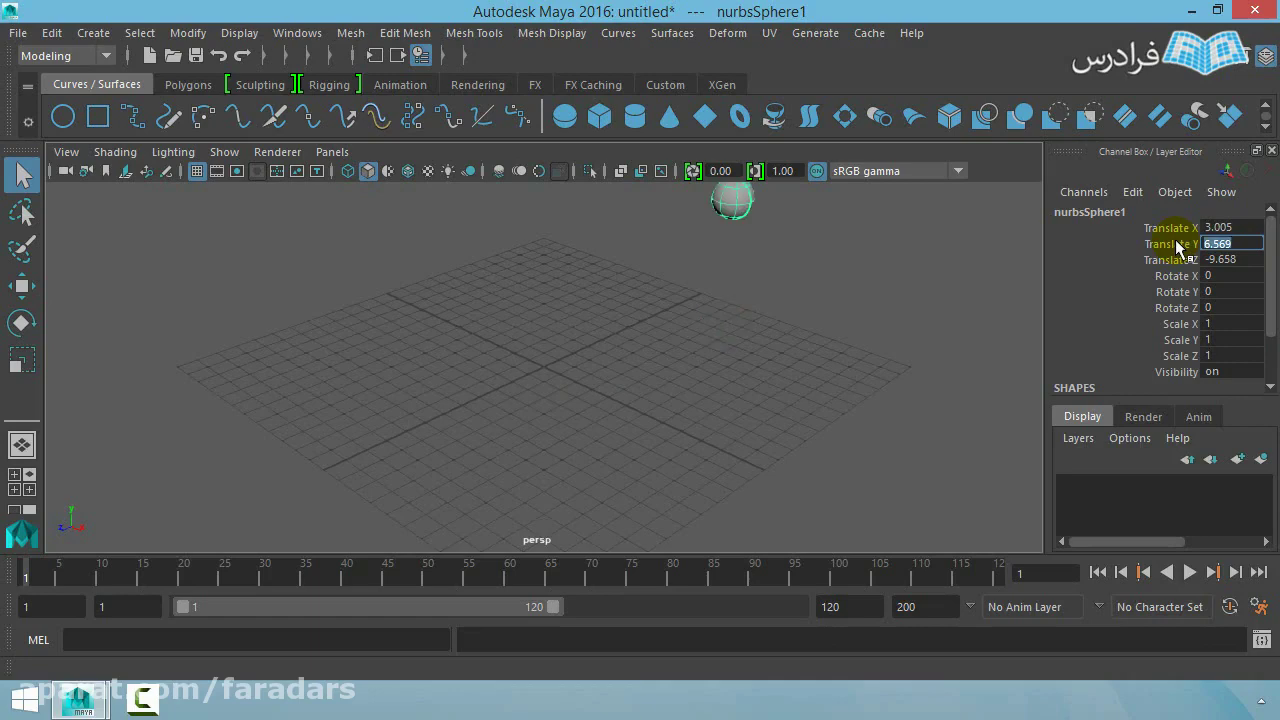
- Reset the sphere's Translate X, Translate Y and Translate Z to 0
double_click(1249, 227)
type("0")
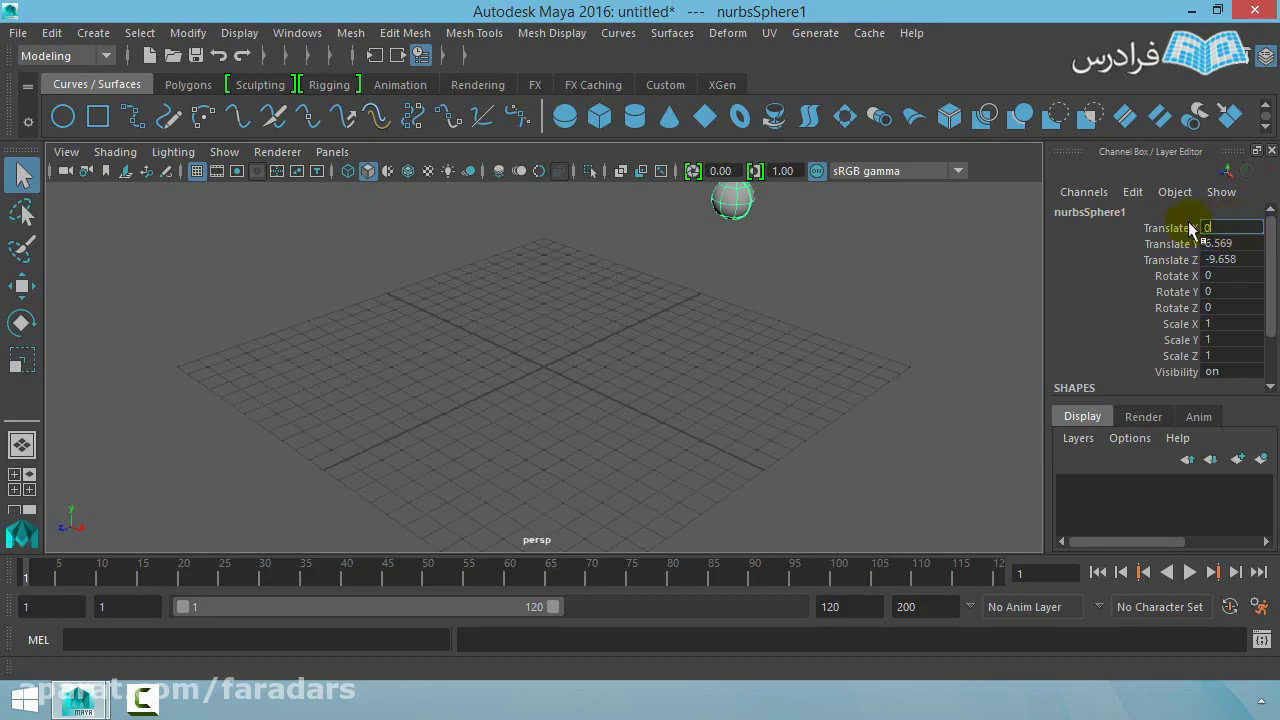
key("Tab")
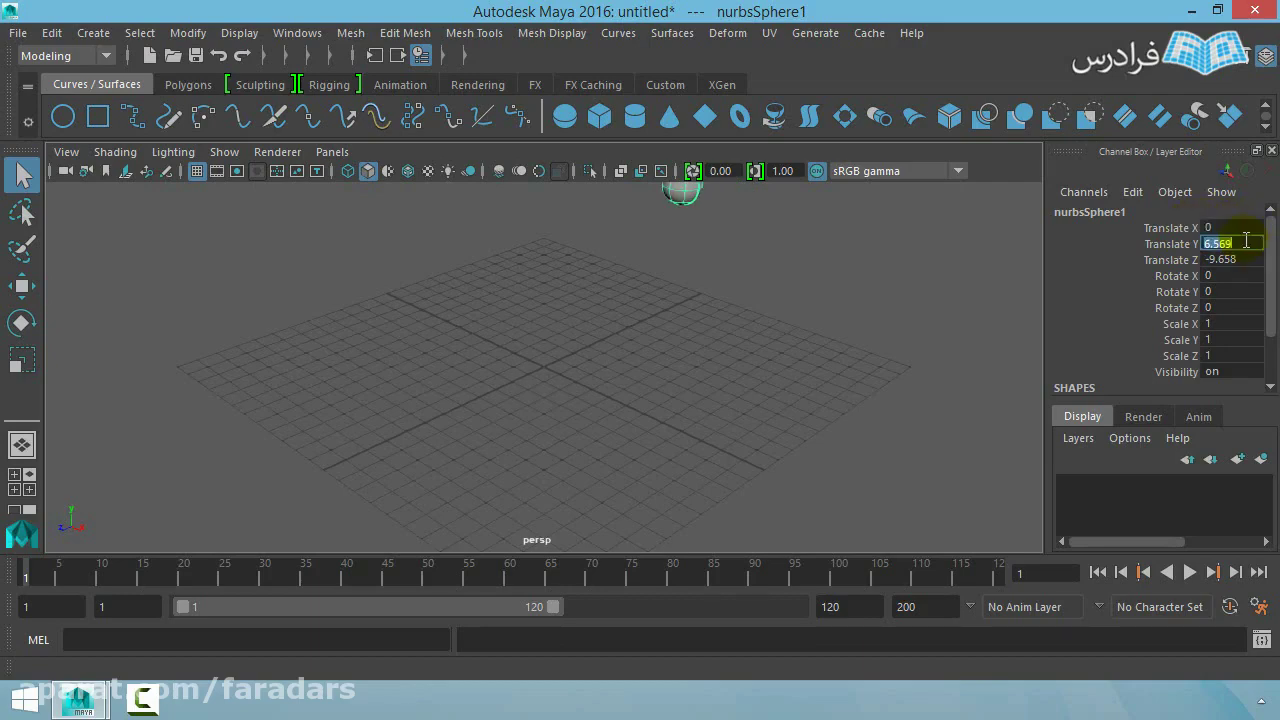
type("0")
key("Tab")
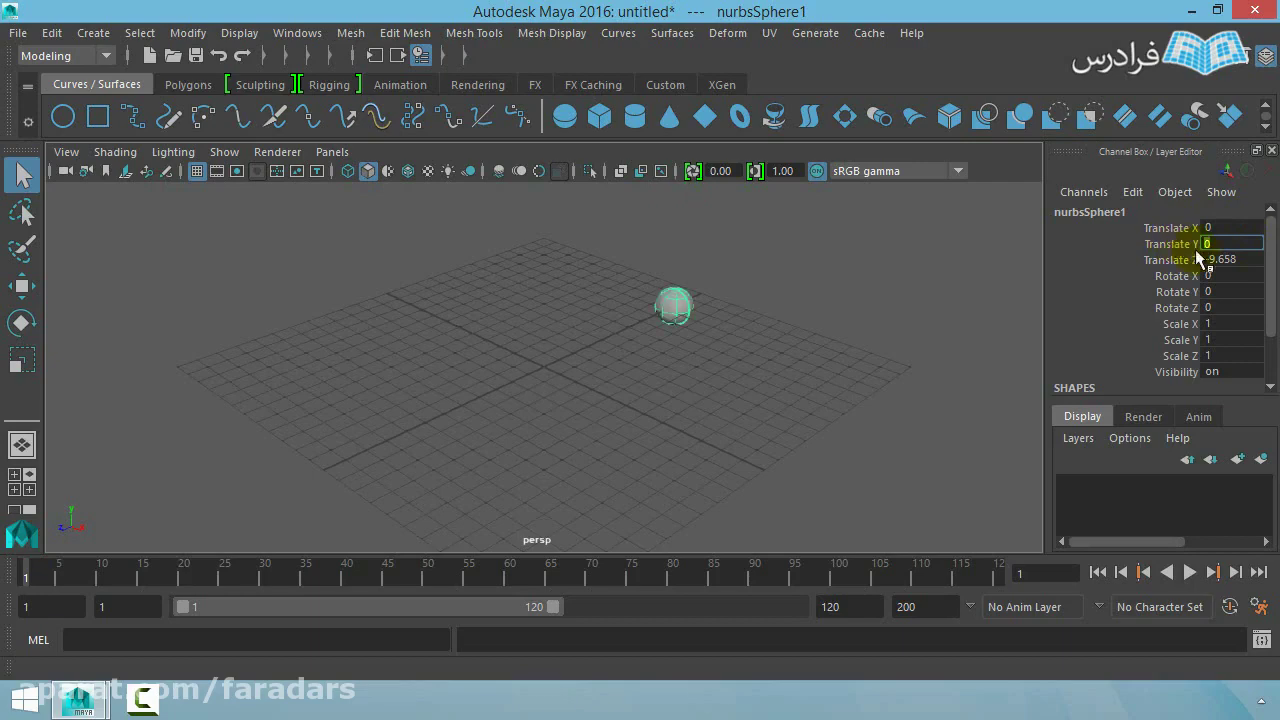
type("0")
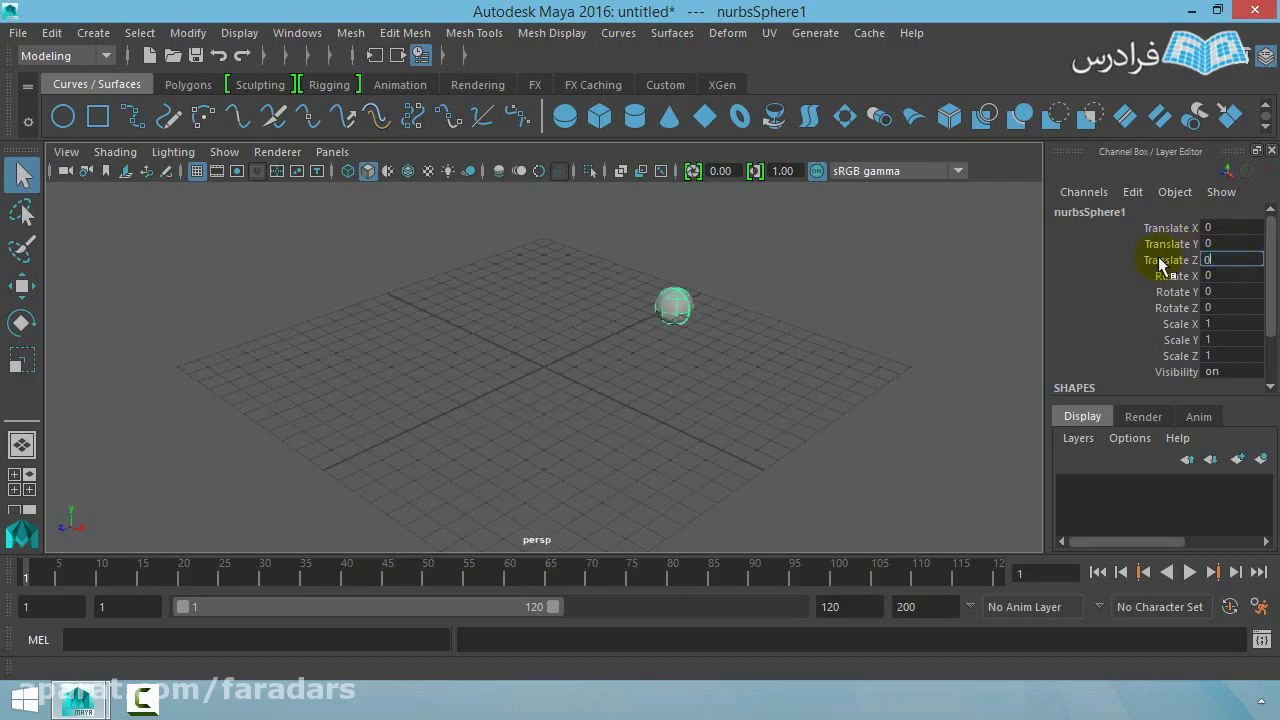
key("Return")
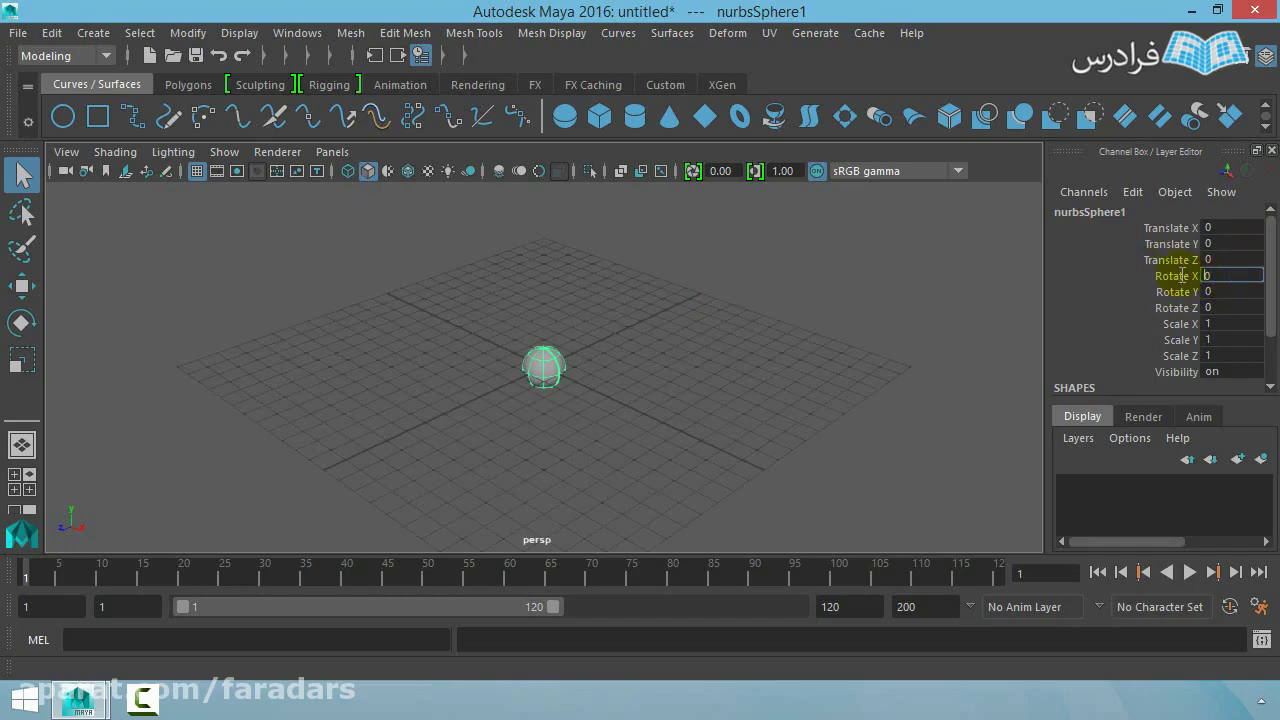
- Try a Rotate X value of 45 on the sphere and set it back to 0
type("45")
key("Return")
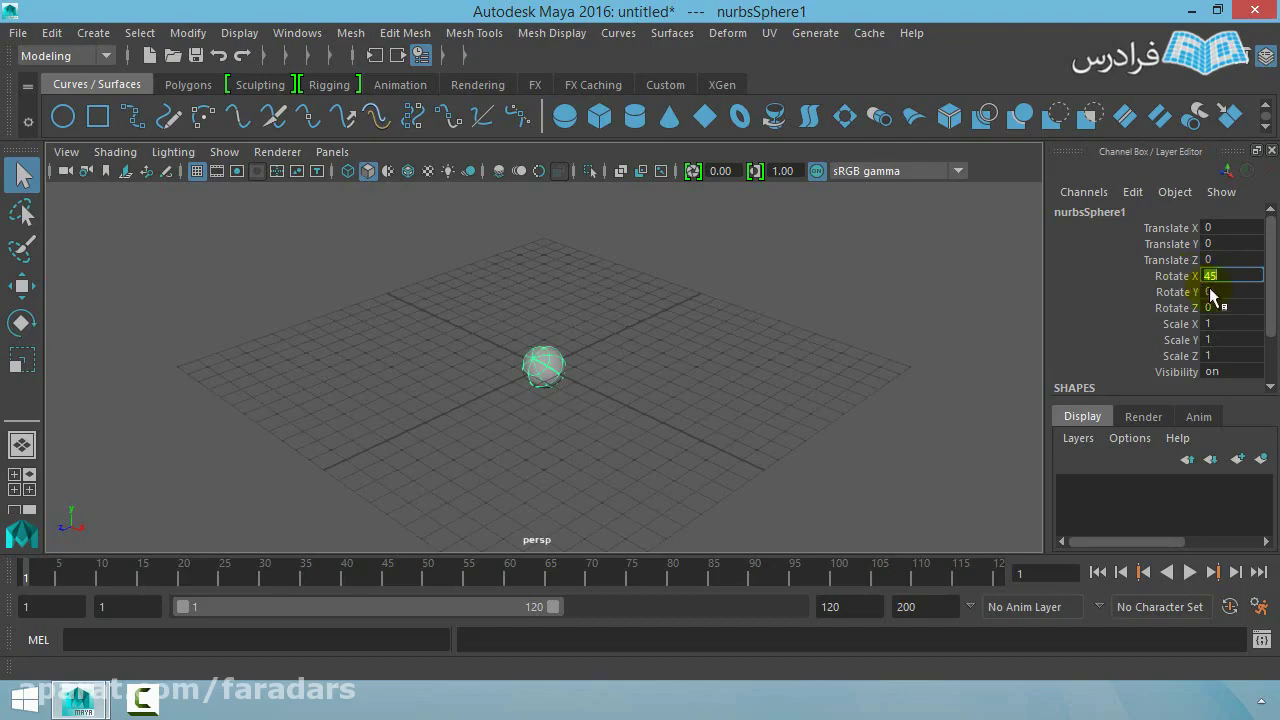
type("0")
key("Return")
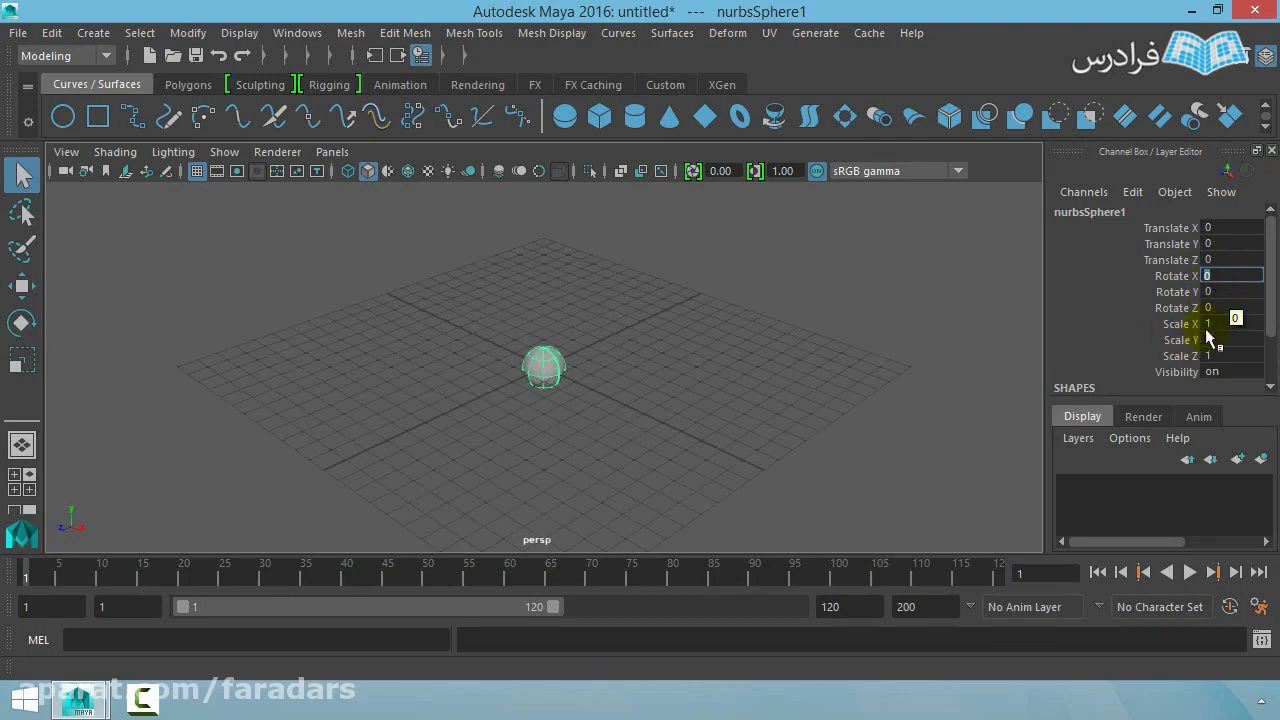
- Set the sphere's Scale X, Scale Y and Scale Z to 5
left_click(1212, 327)
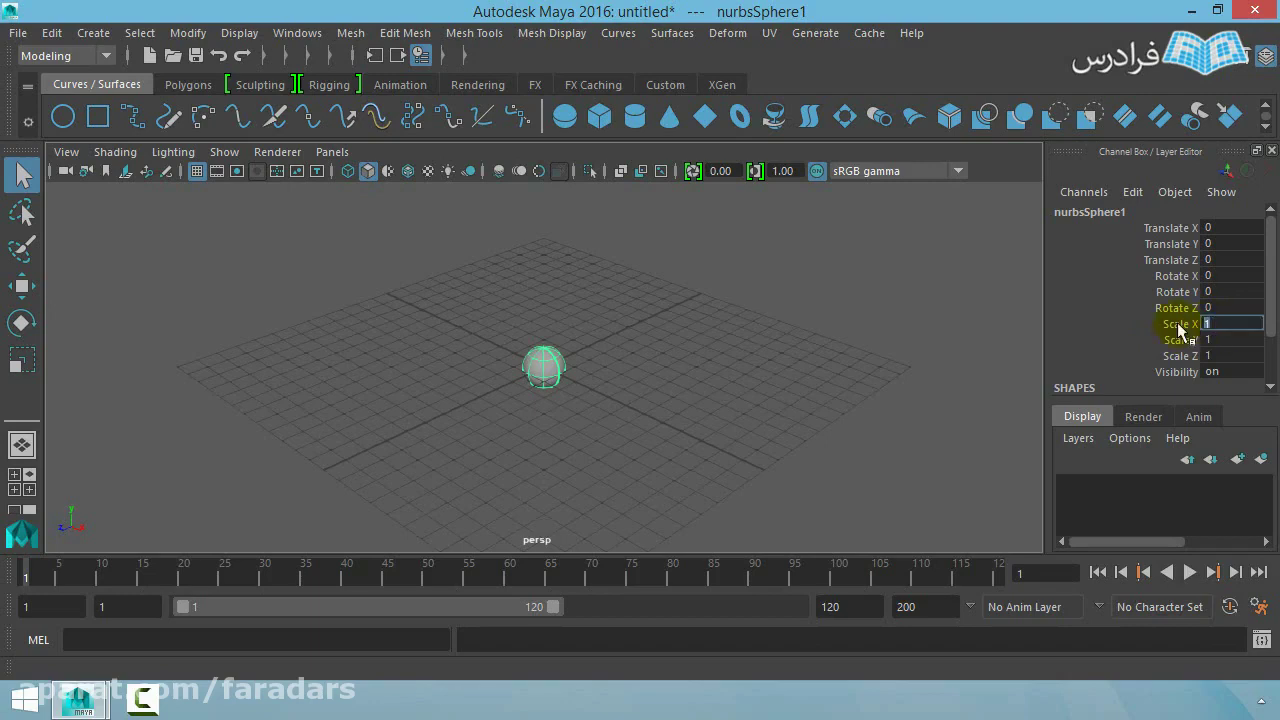
type("5")
key("Tab")
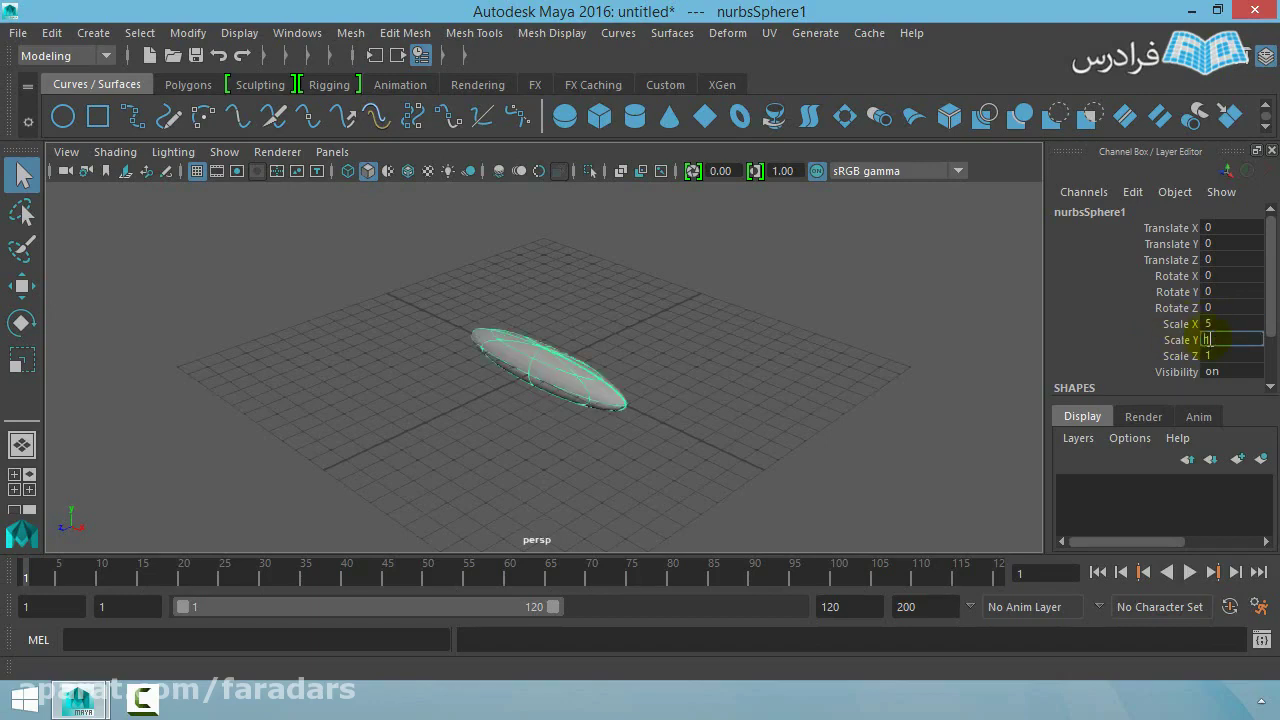
type("5")
key("Return")
key("Tab")
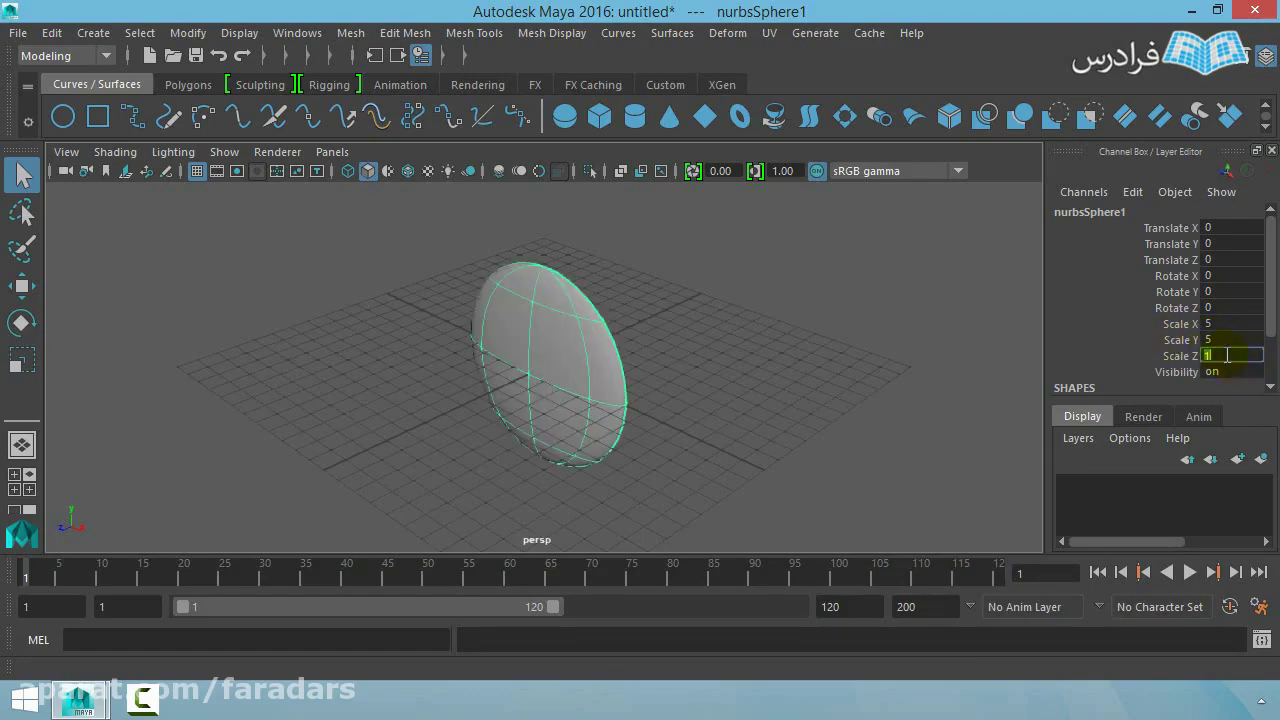
type("5")
key("Return")
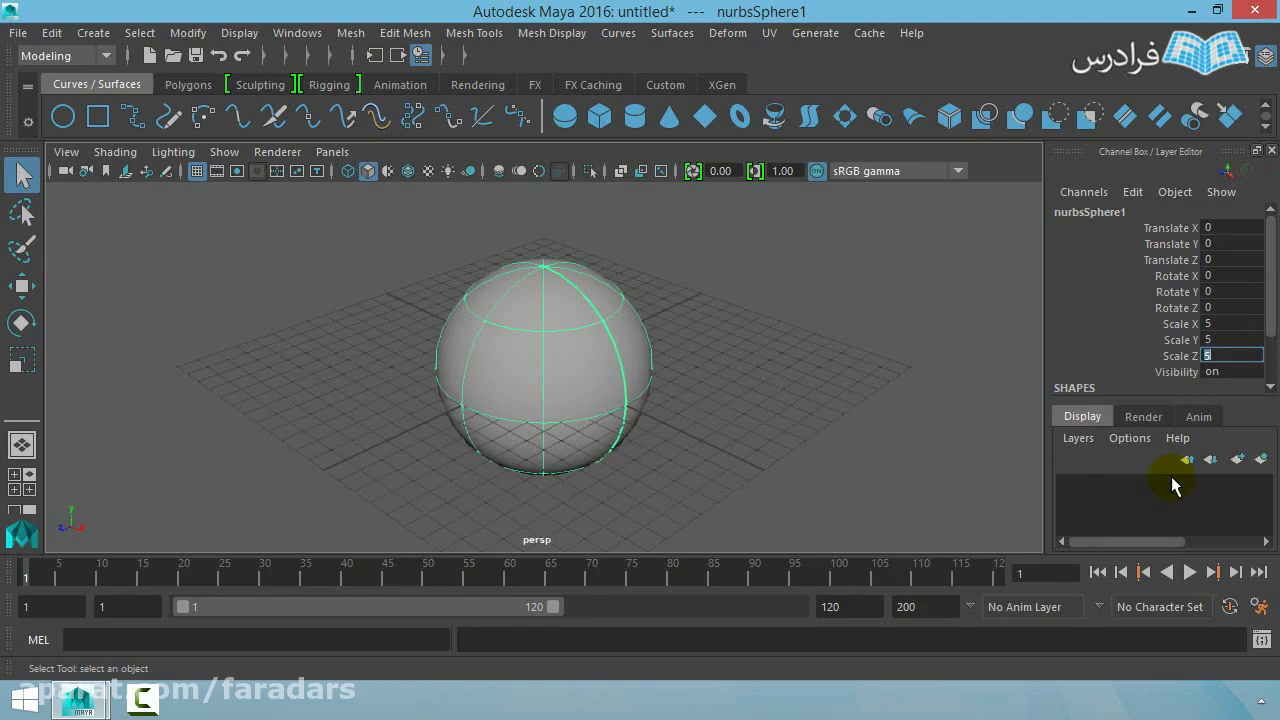
- Create a new display layer and add the selected sphere to it
left_click(1238, 460)
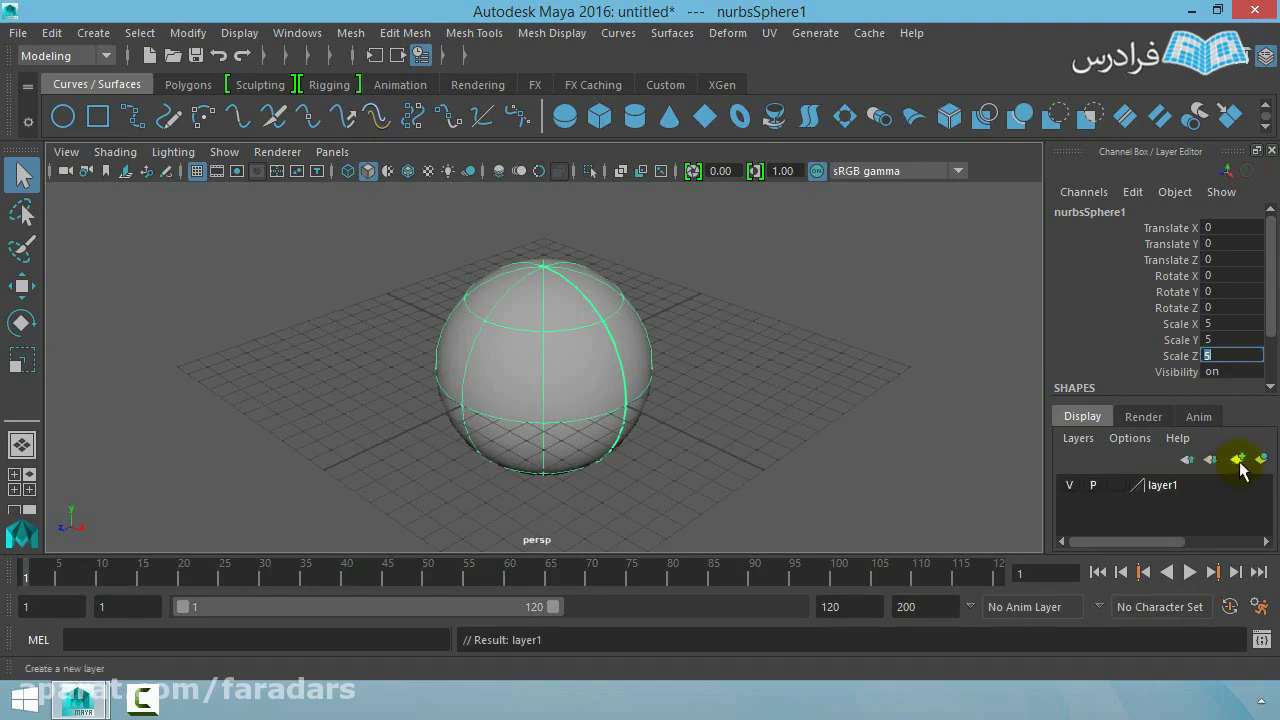
left_click(1178, 490)
right_click(1176, 487)
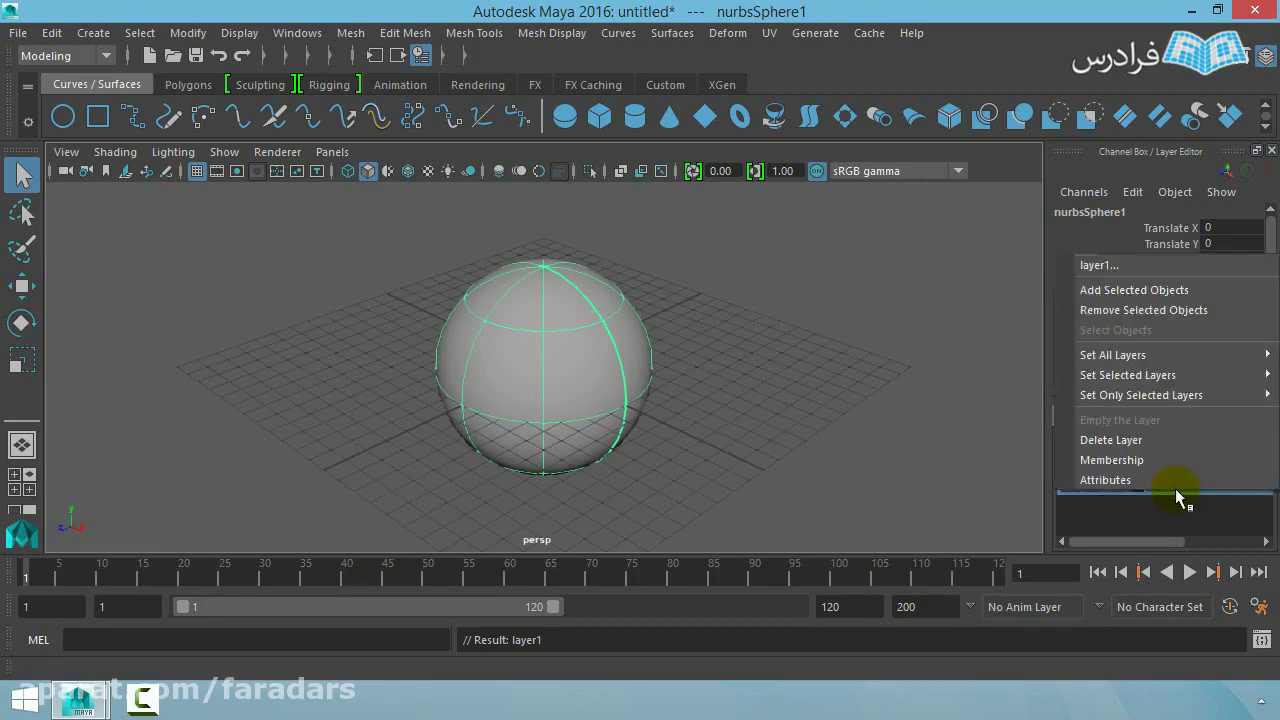
left_click(1172, 291)
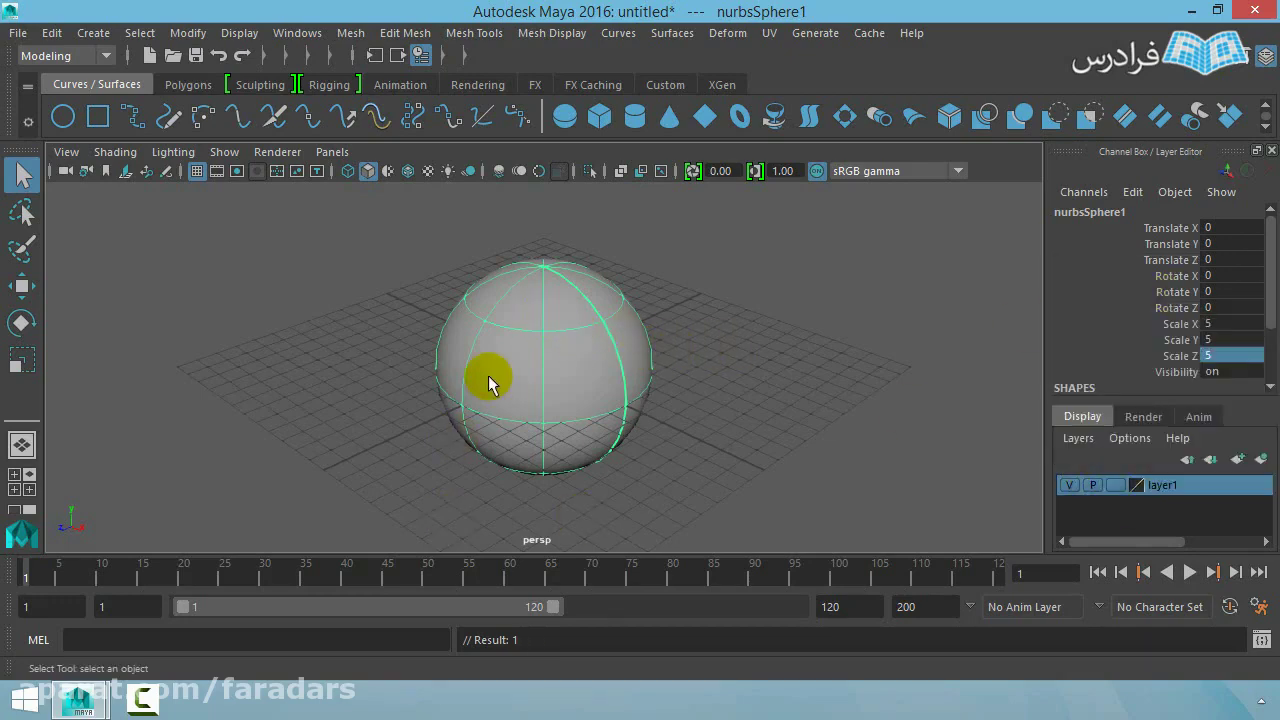
- Toggle the new layer's visibility off and on, and rename the layer as sphere
left_click(1069, 485)
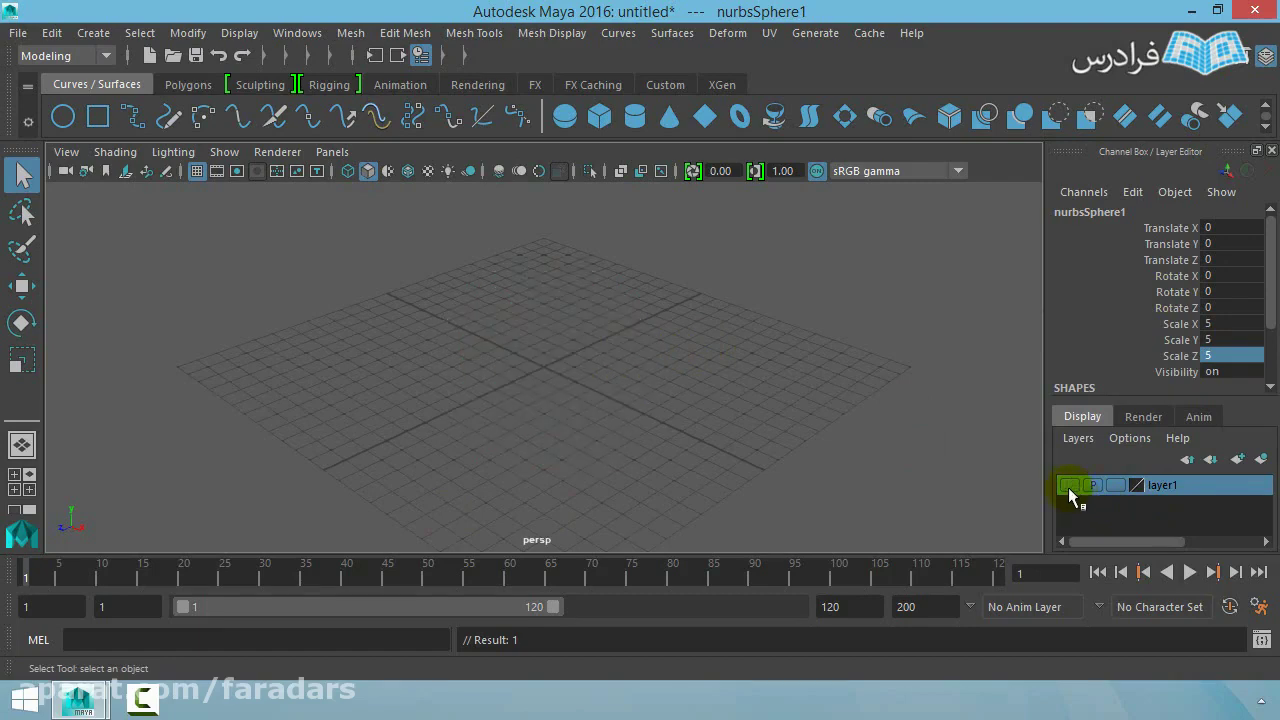
left_click(1069, 485)
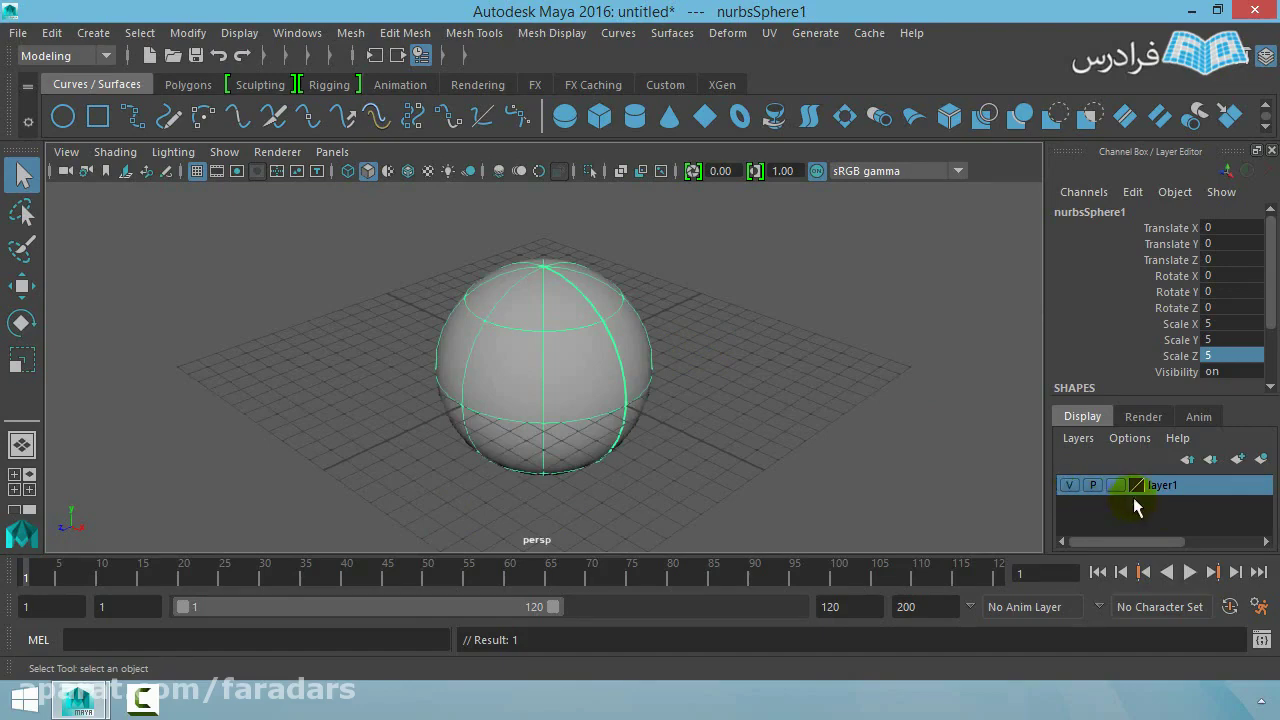
double_click(1164, 484)
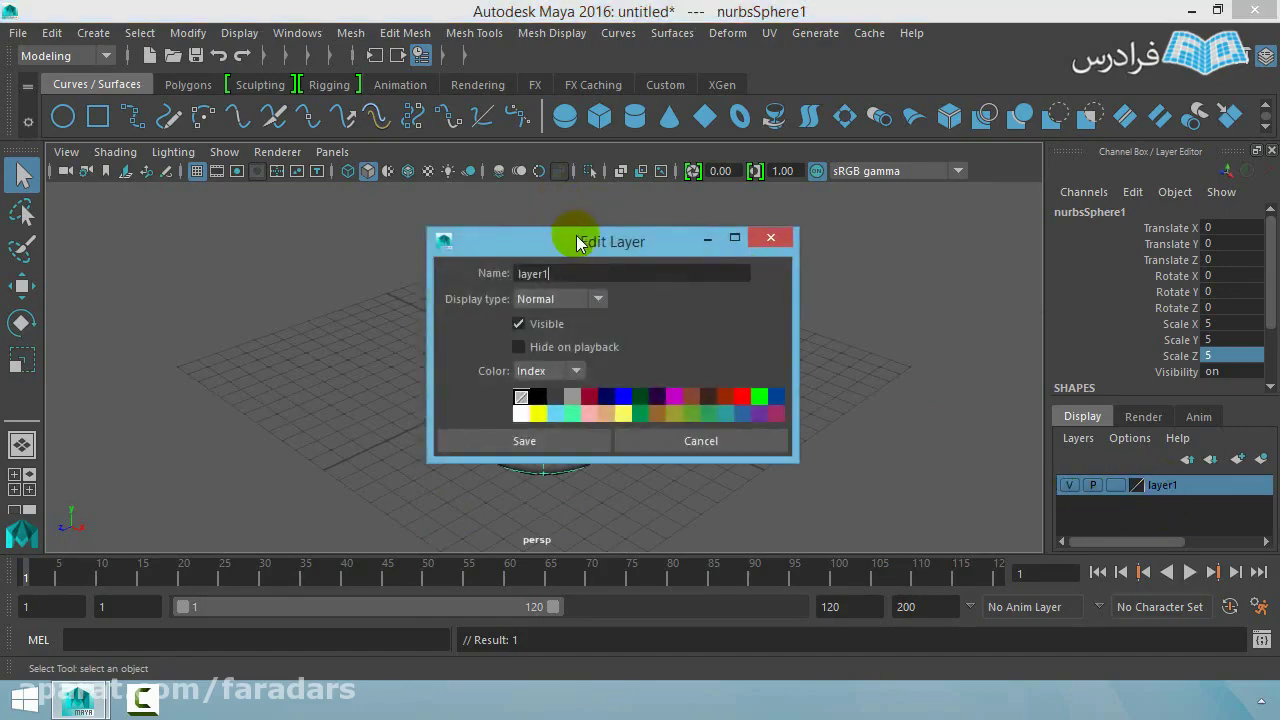
left_click_drag(580, 242, 757, 331)
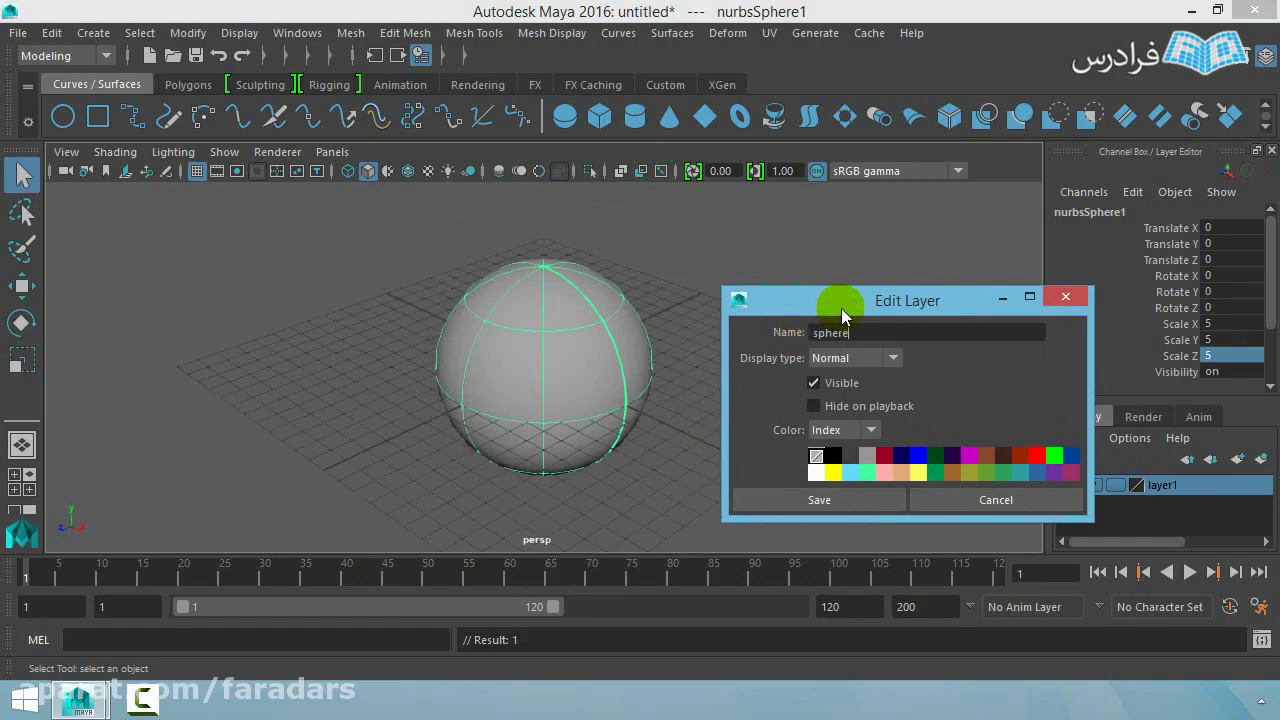
left_click(830, 502)
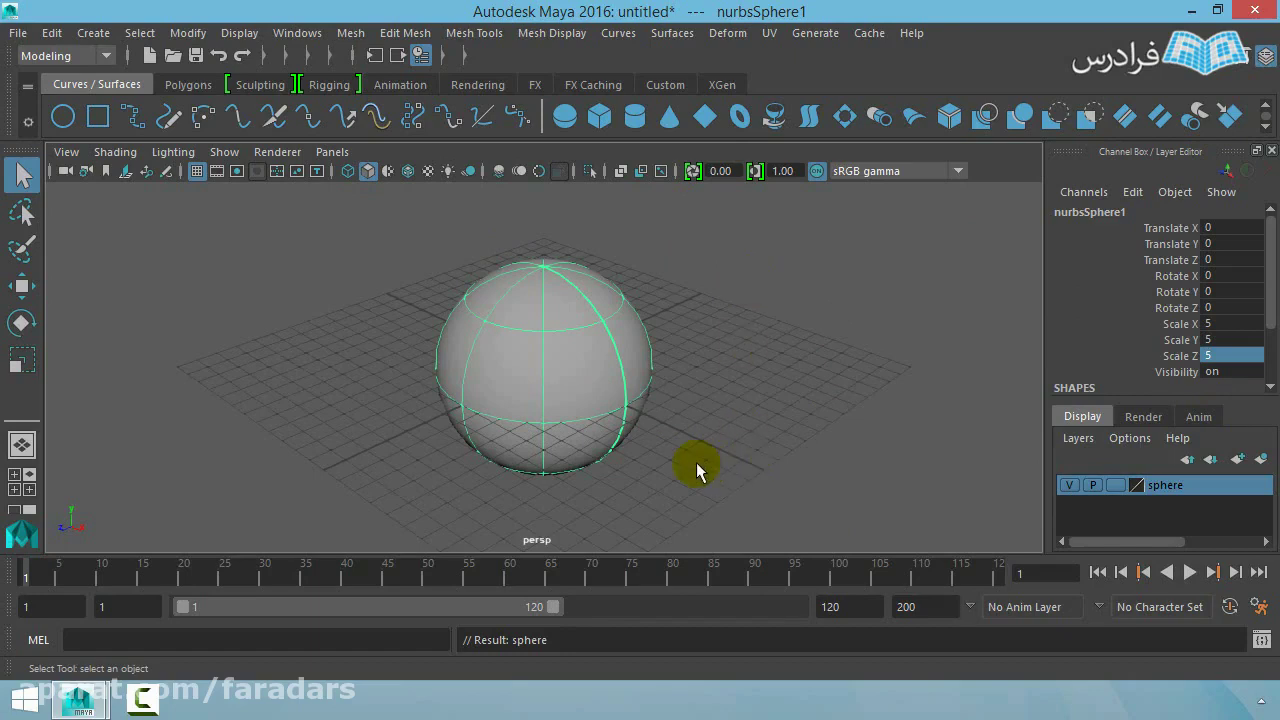
- Hide the Channel Box and move the sphere to about -1.2 cm in X and -4.1 cm in Z, lowering it slightly in Y
left_click(1265, 56)
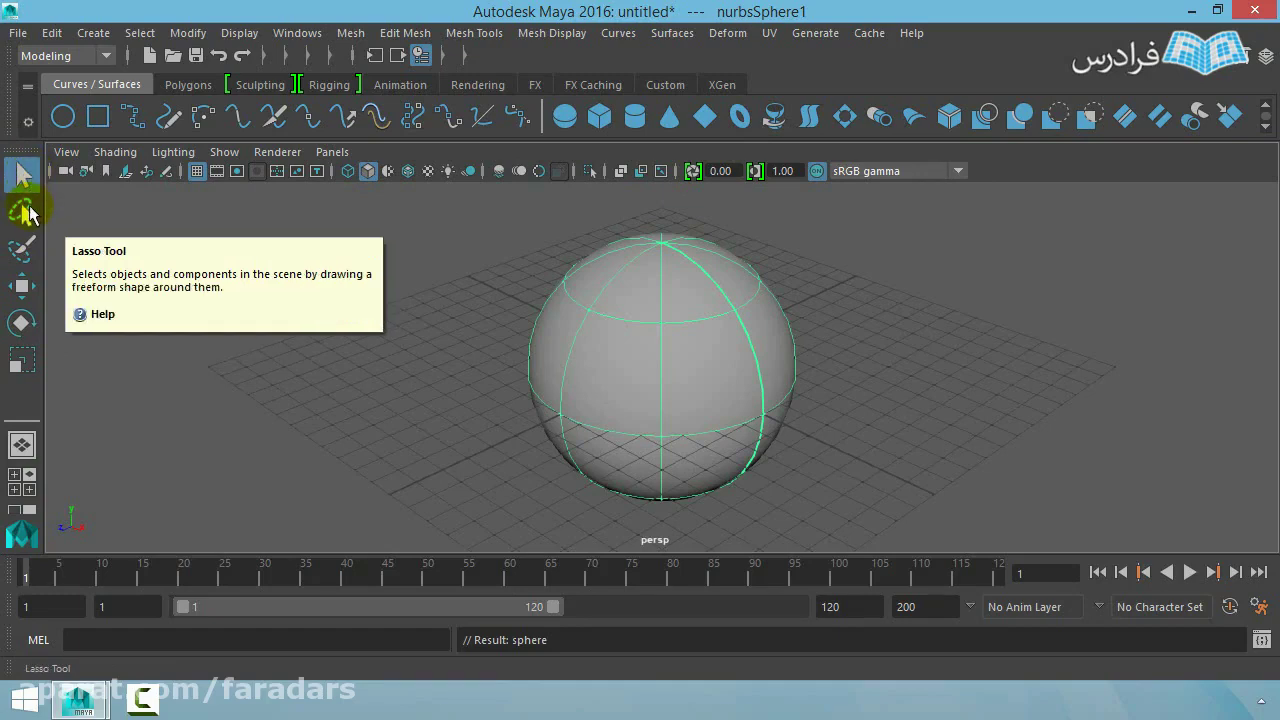
left_click(22, 289)
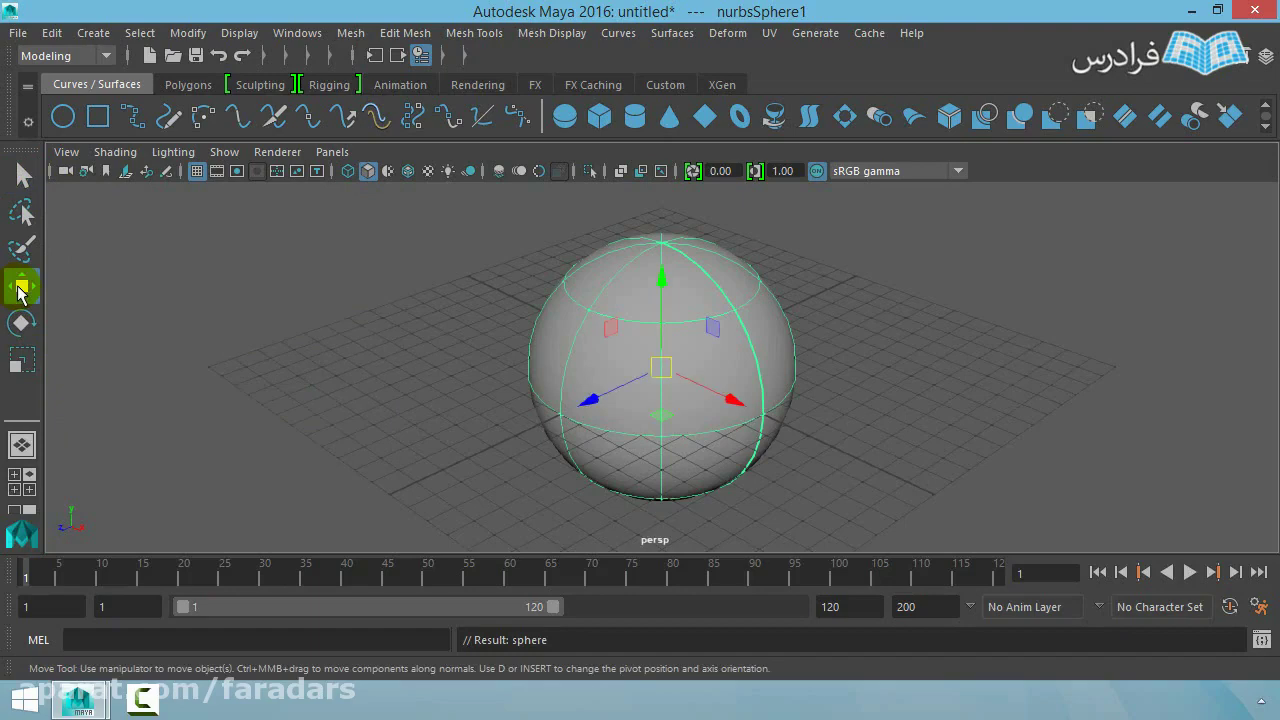
left_click(738, 343)
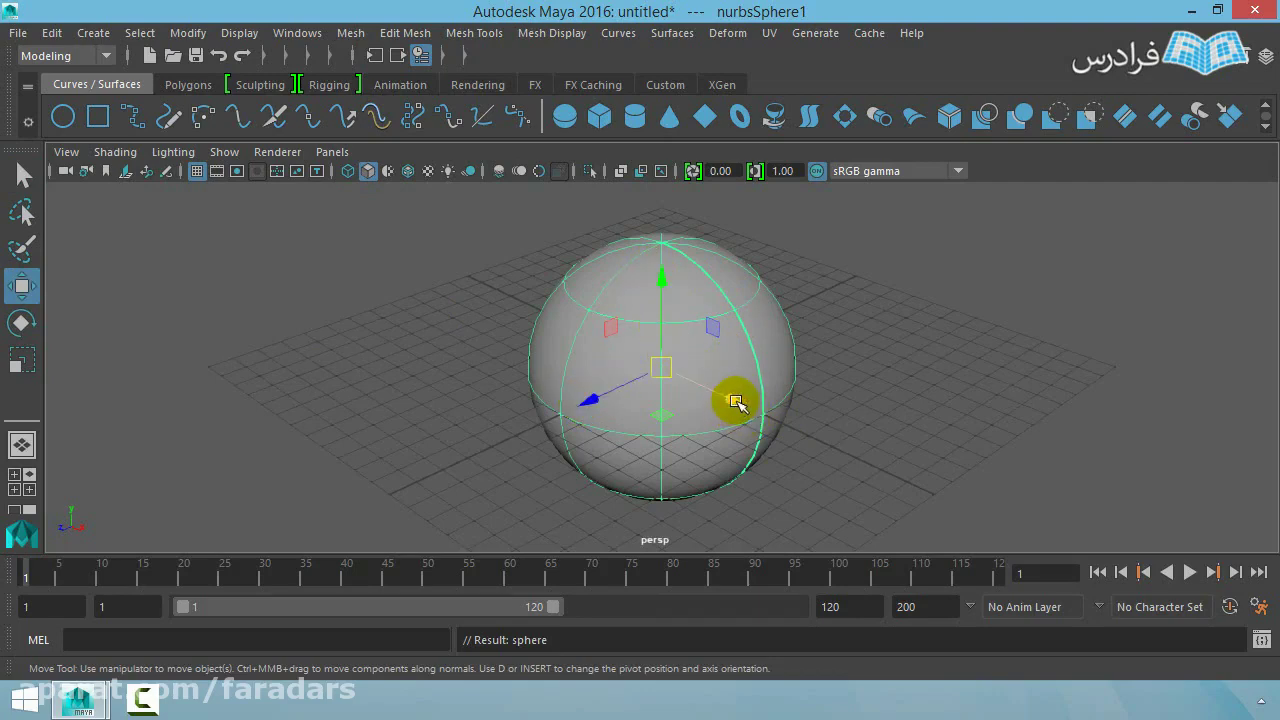
left_click_drag(735, 401, 706, 380)
left_click_drag(563, 386, 648, 362)
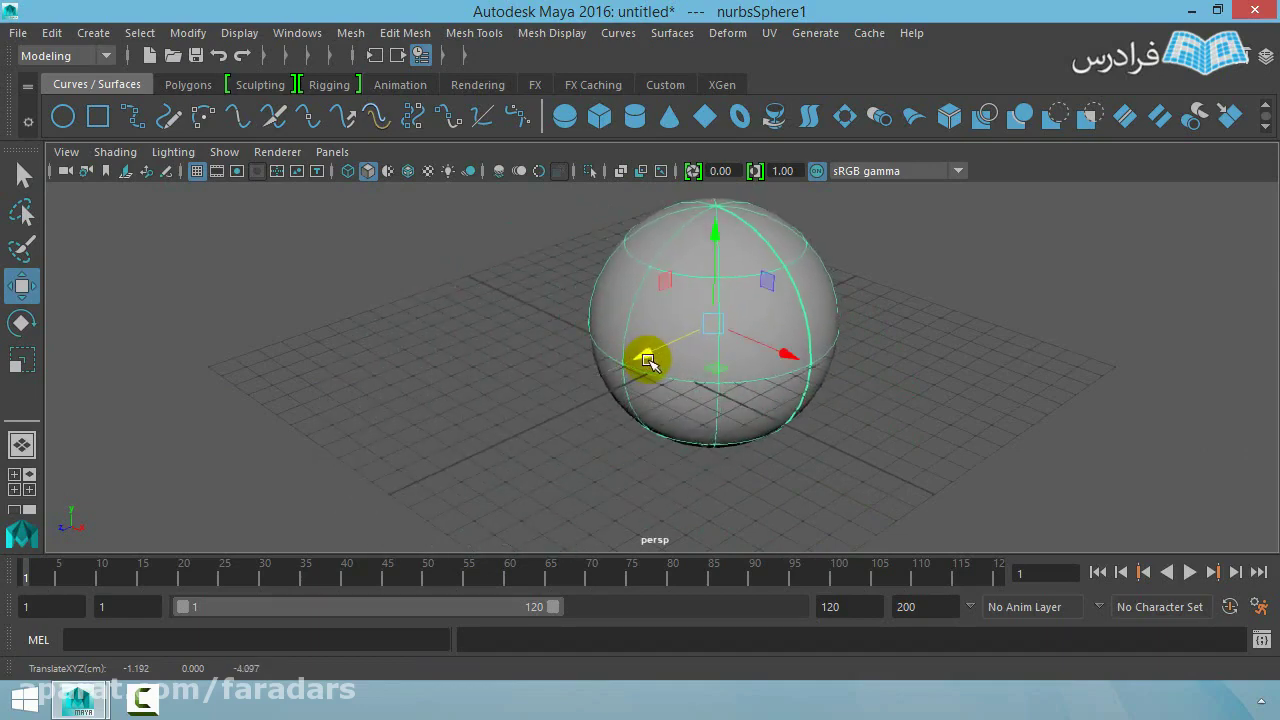
mouse_move(717, 234)
left_mouse_down()
mouse_move(717, 194)
mouse_move(724, 358)
mouse_move(711, 249)
left_mouse_up()
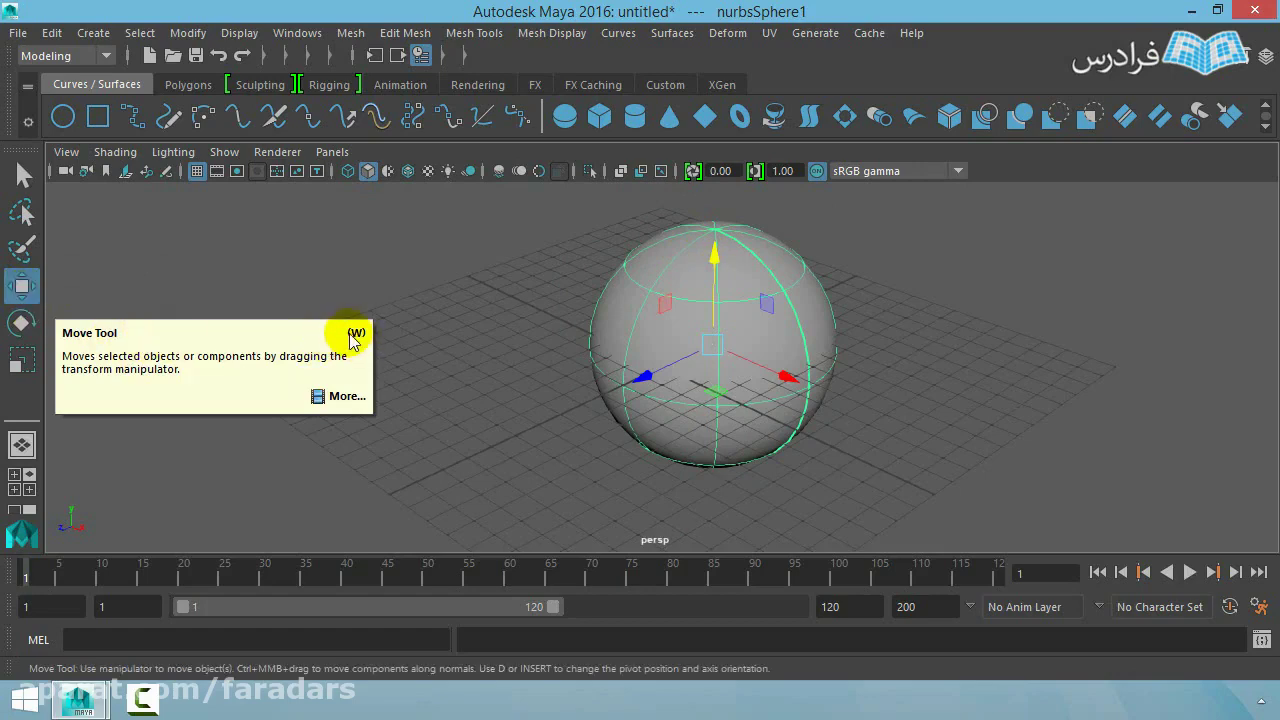
- Rotate the sphere freely around several of its axes with the Rotate tool
left_click(22, 324)
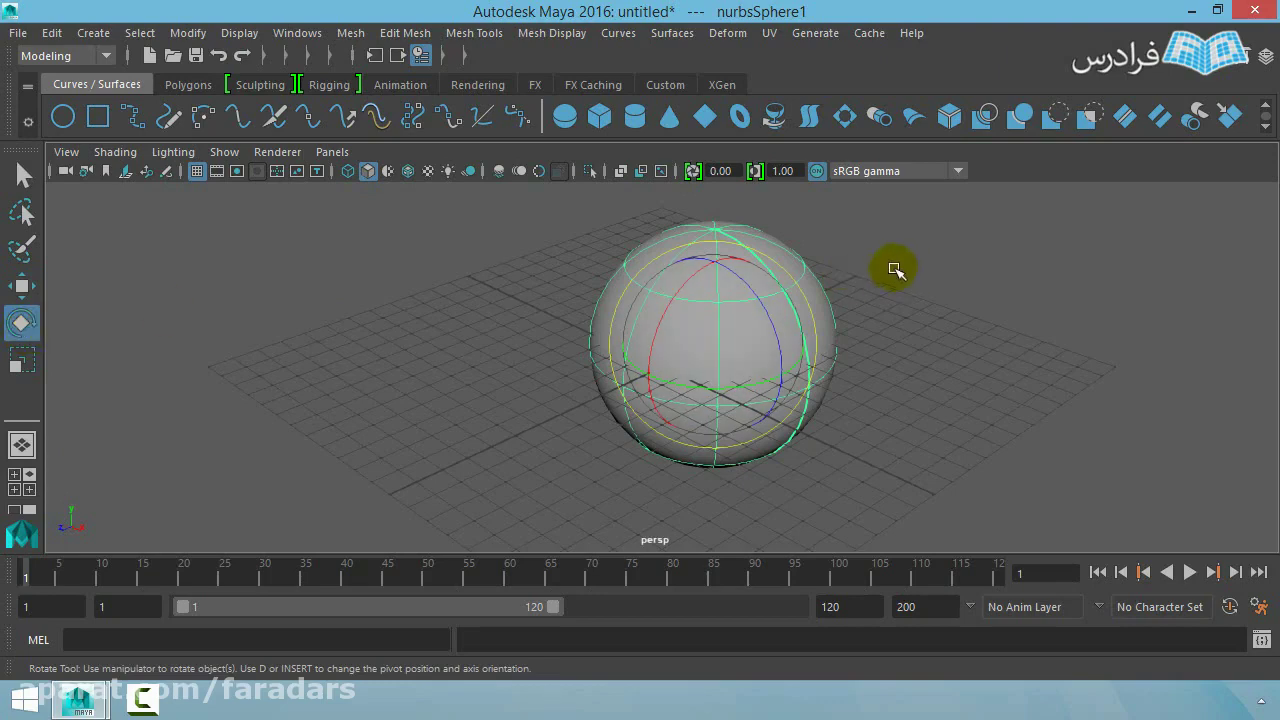
left_click_drag(743, 249, 783, 313)
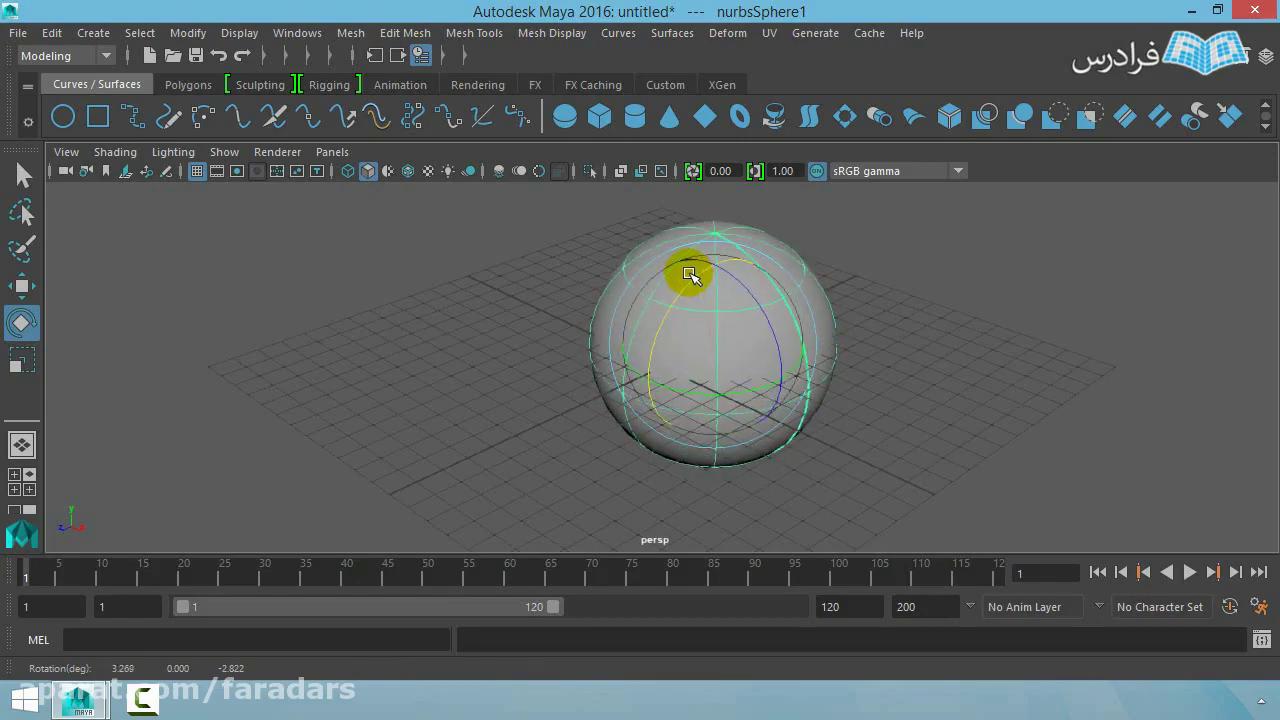
left_click_drag(737, 278, 789, 352)
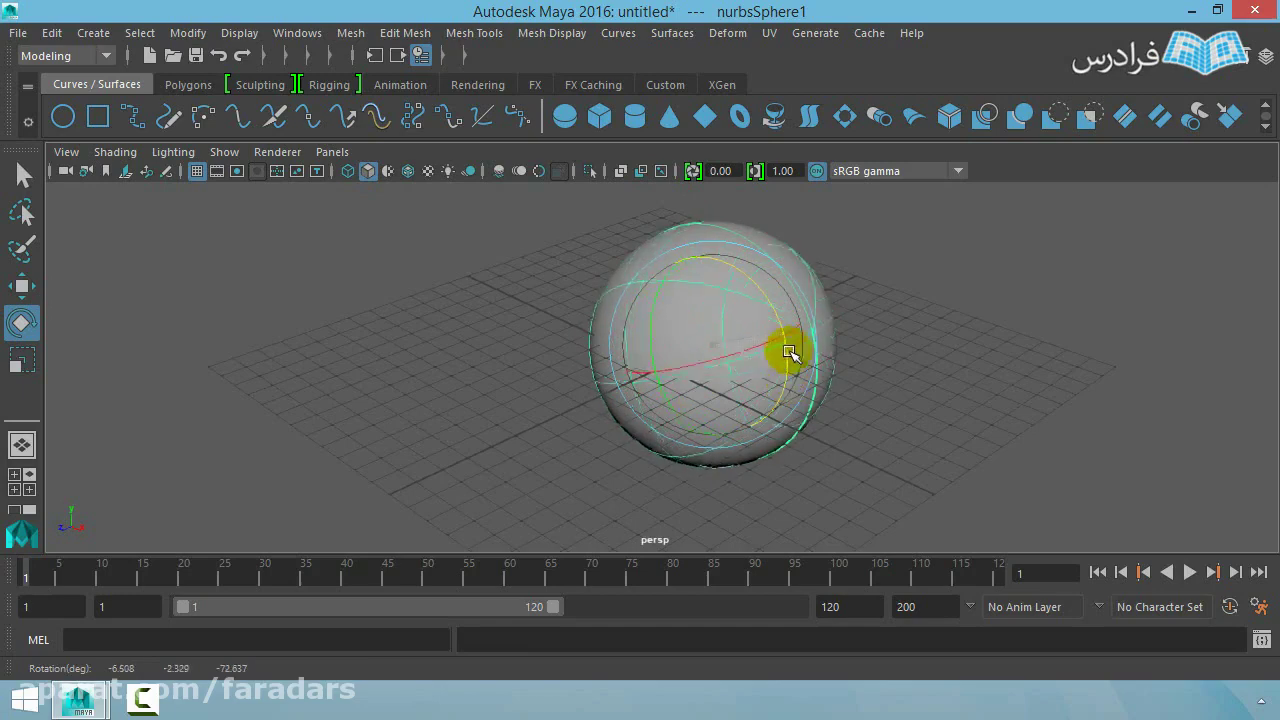
left_click_drag(771, 284, 728, 398)
- Activate the Scale tool on the selected sphere
left_click(22, 360)
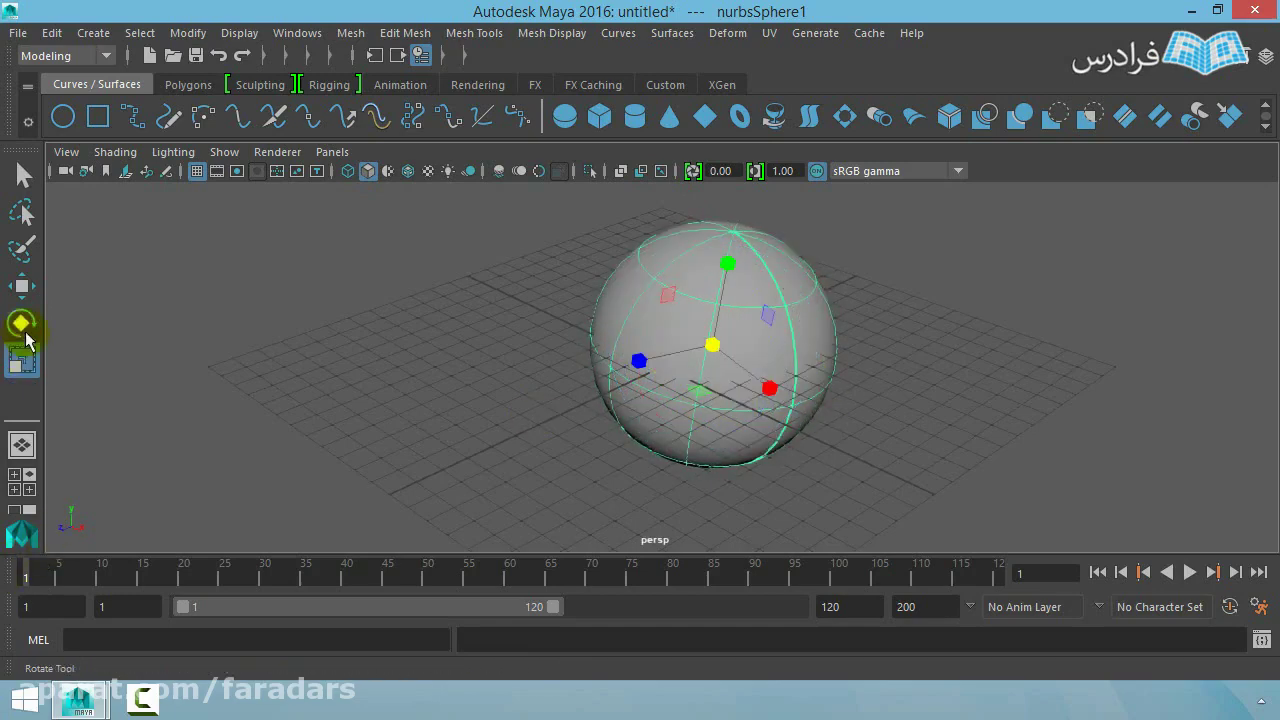